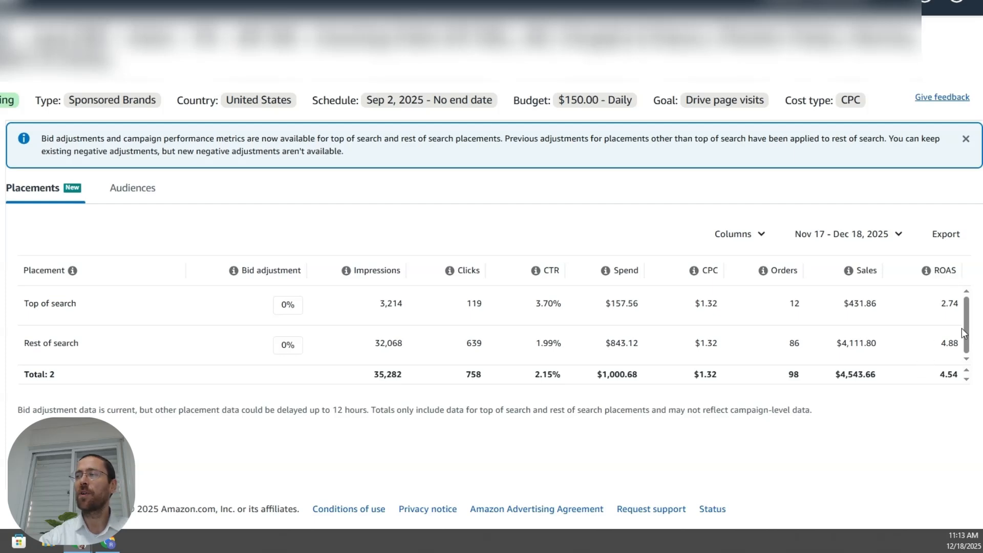
Check which columns are available for the campaign's placements table, leaving the current selection as it is.
click(763, 236)
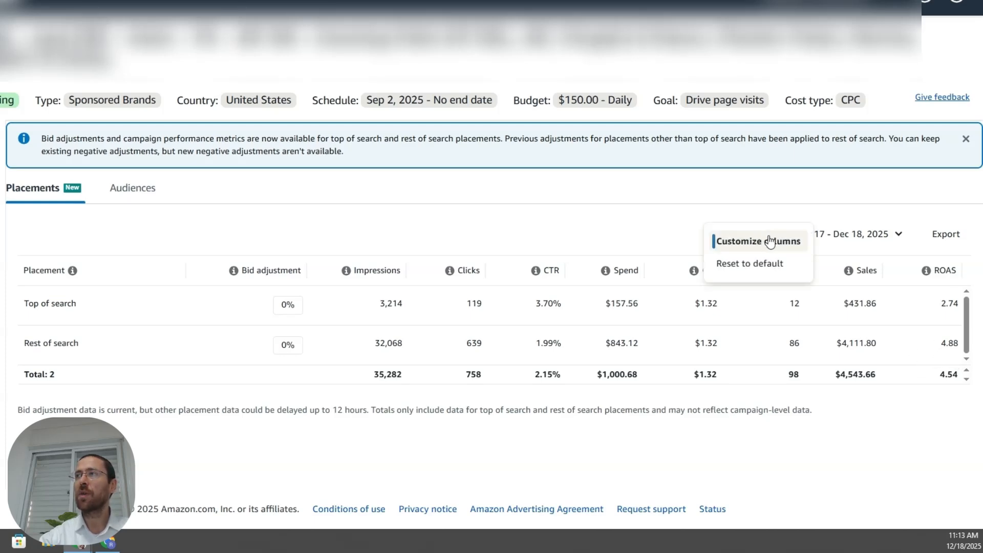
click(769, 241)
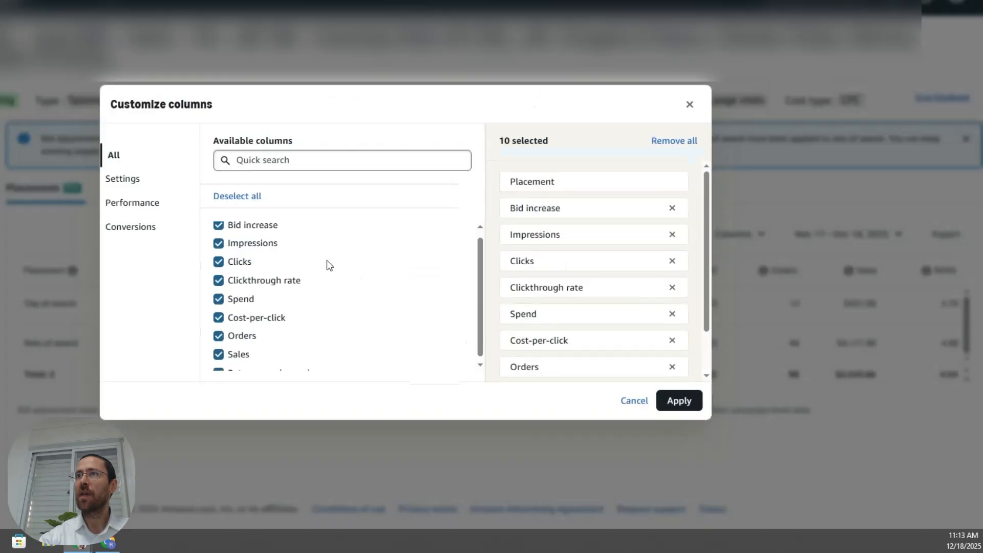
scroll(329, 265, down, 2)
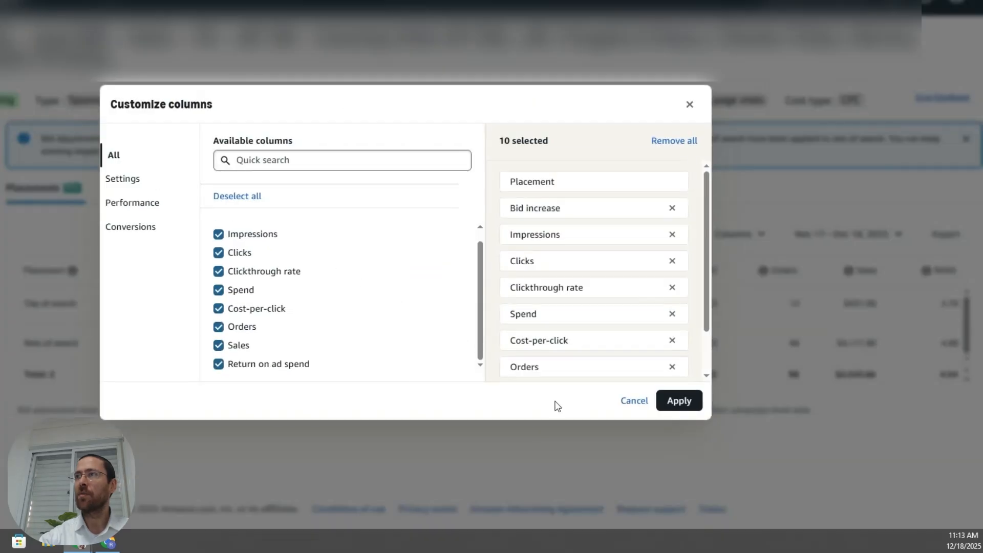
click(635, 401)
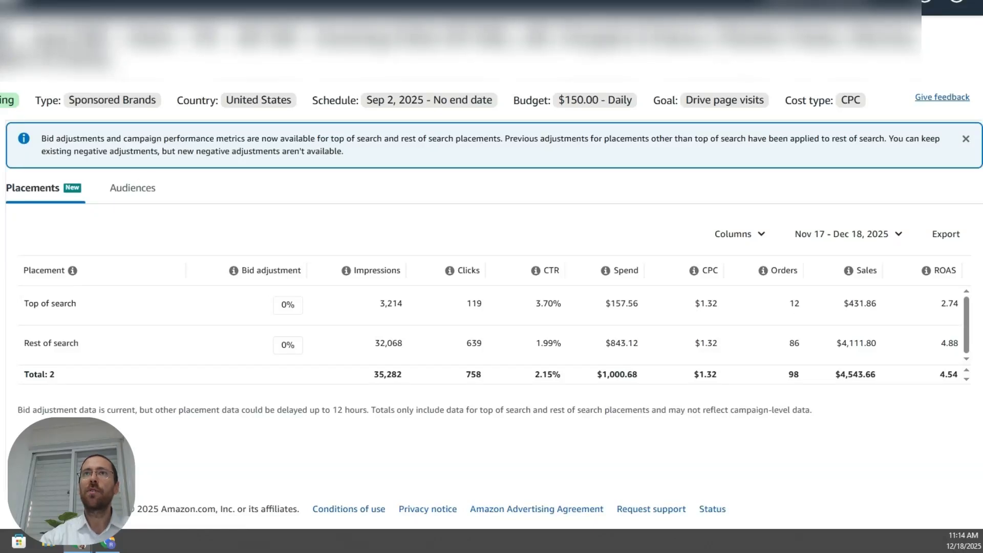
Open the targets of the campaign's ad group and review the keyword bids and performance.
scroll(265, 299, down, 4)
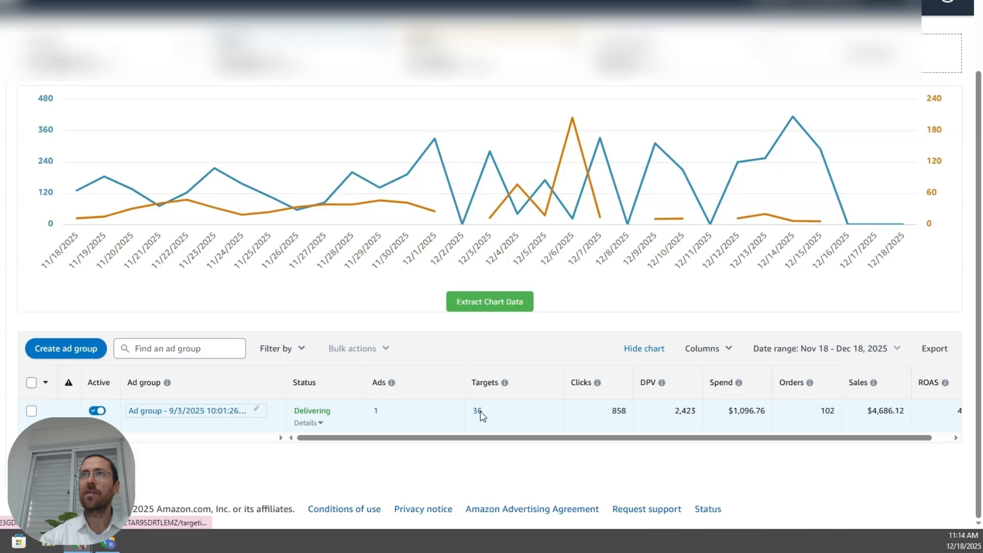
click(480, 412)
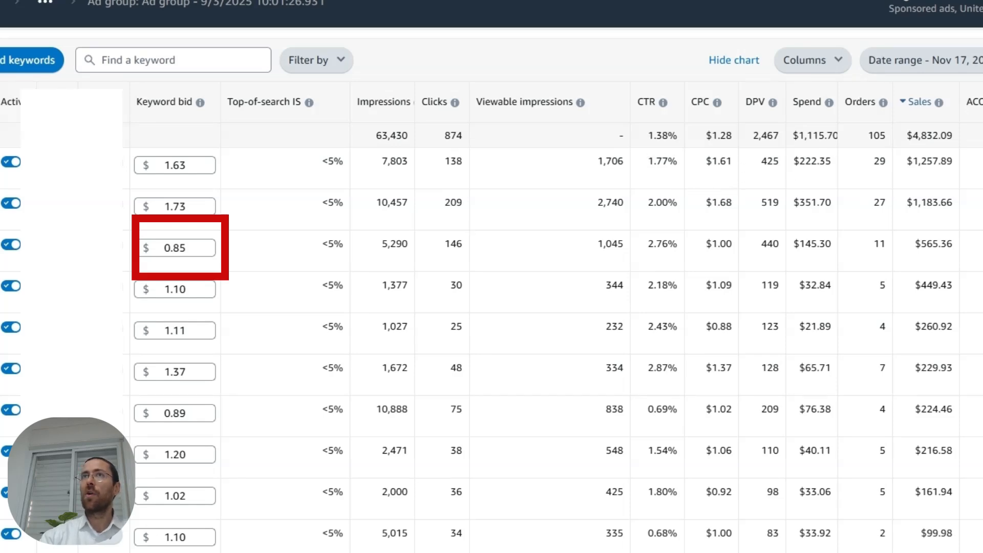
scroll(491, 287, up, 4)
scroll(491, 286, down, 2)
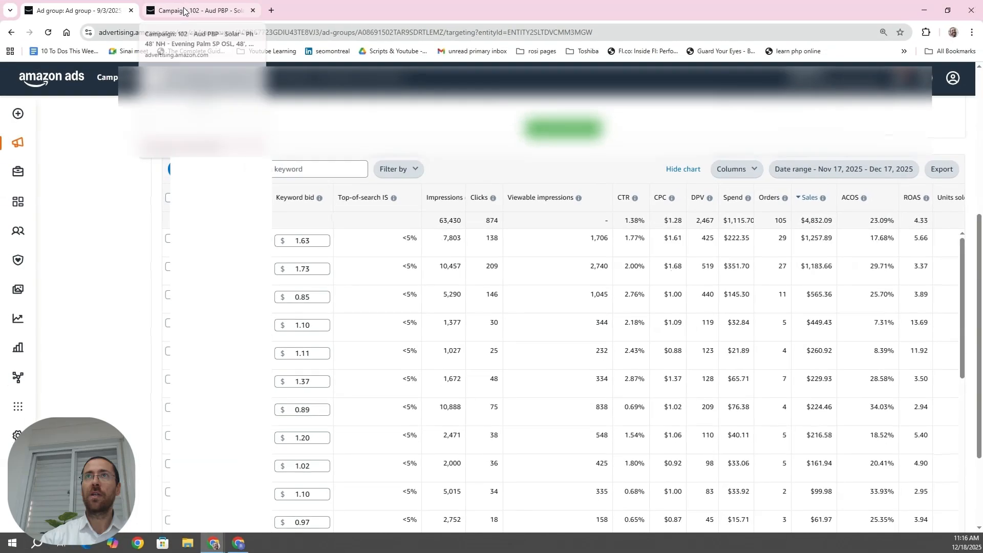
Open the same ad group from the campaign's other browser tab and display its change history.
click(202, 11)
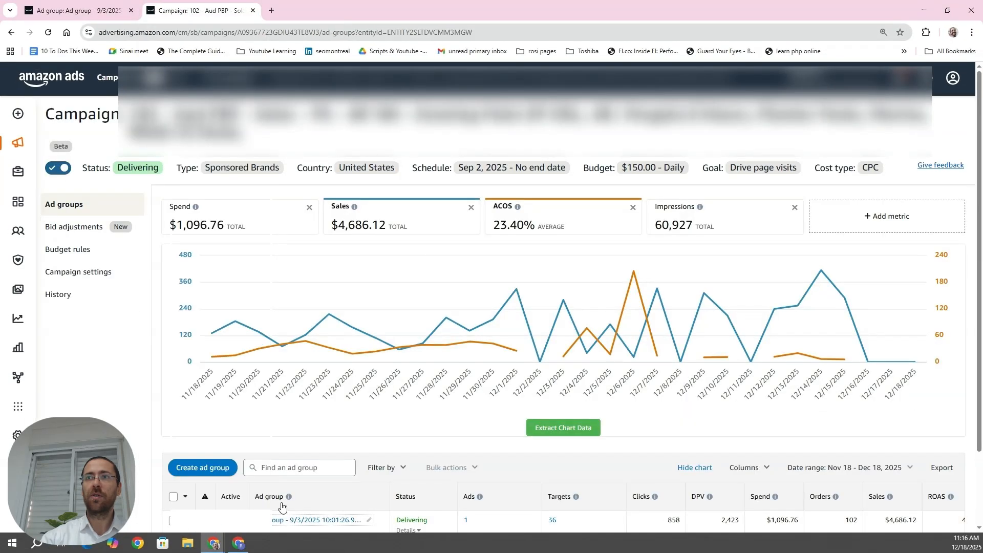
click(263, 516)
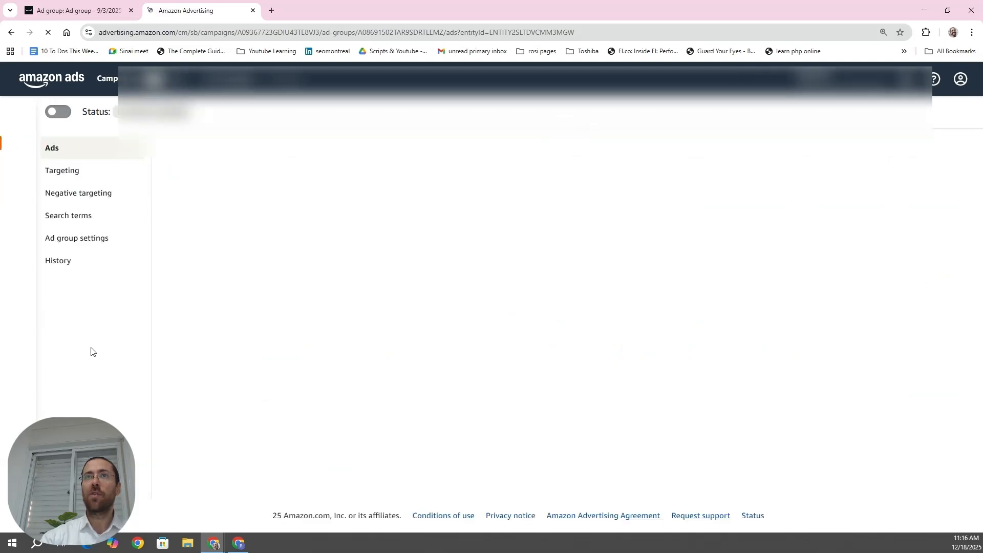
click(64, 262)
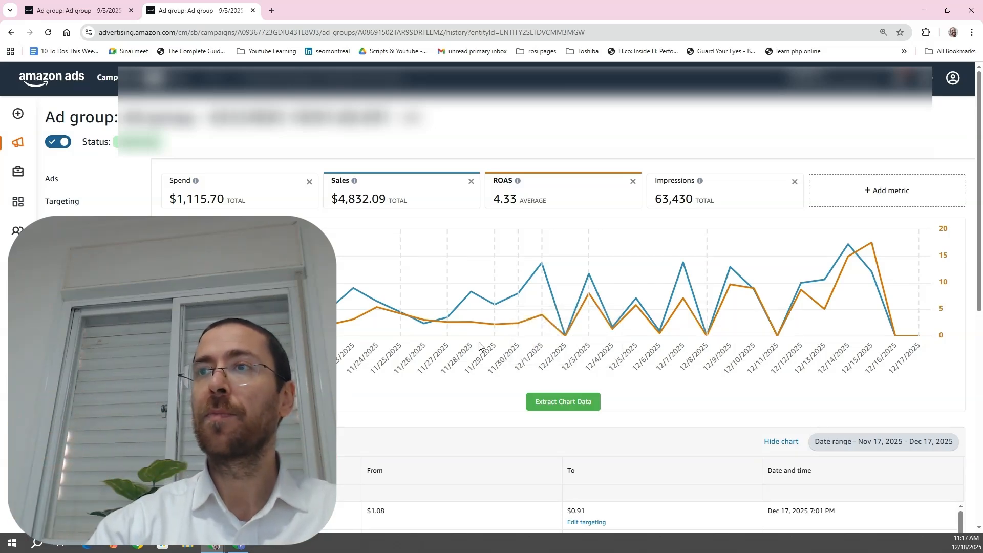
scroll(481, 344, down, 3)
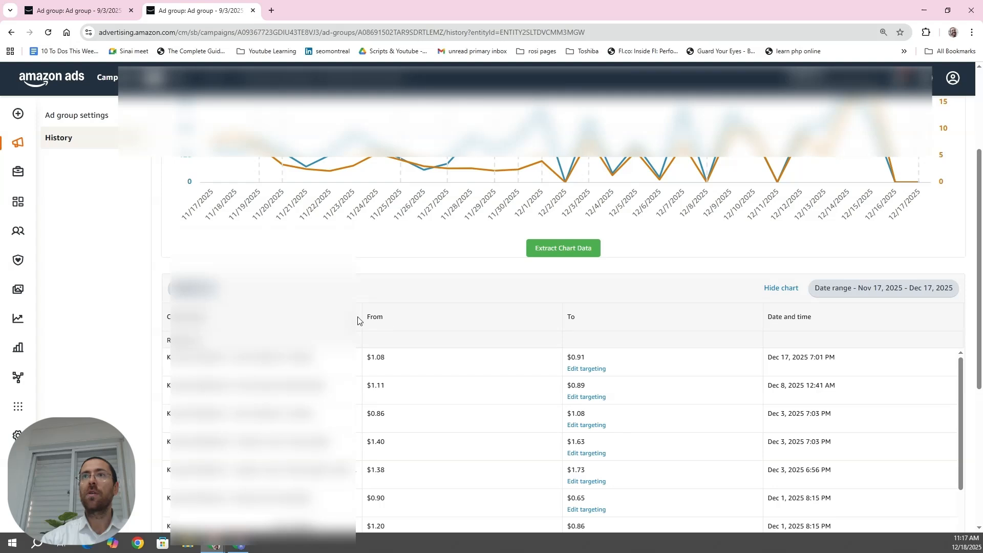
Compare the ad group's keyword table with its history of keyword bid changes from Nov 17 to Dec 17, 2025.
click(93, 15)
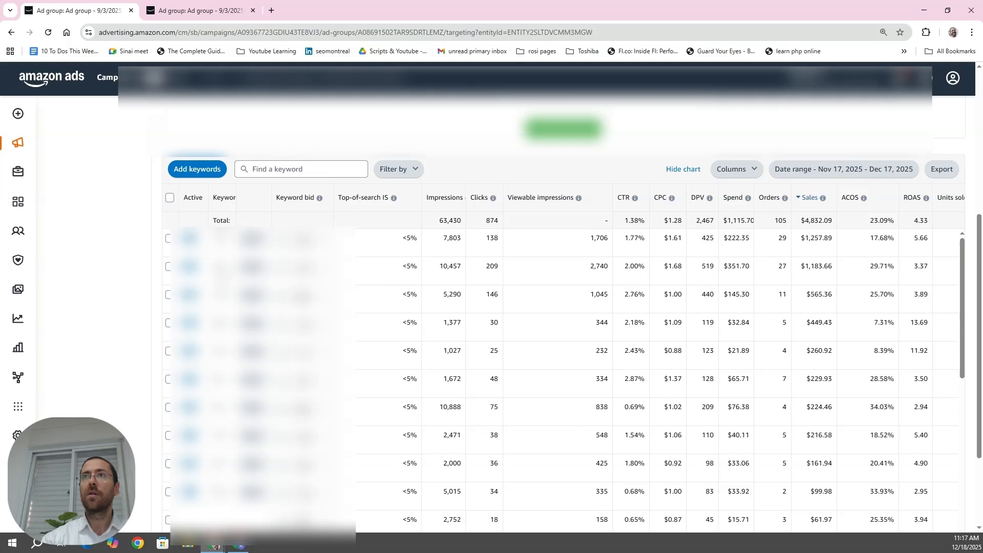
key(ctrl+Tab)
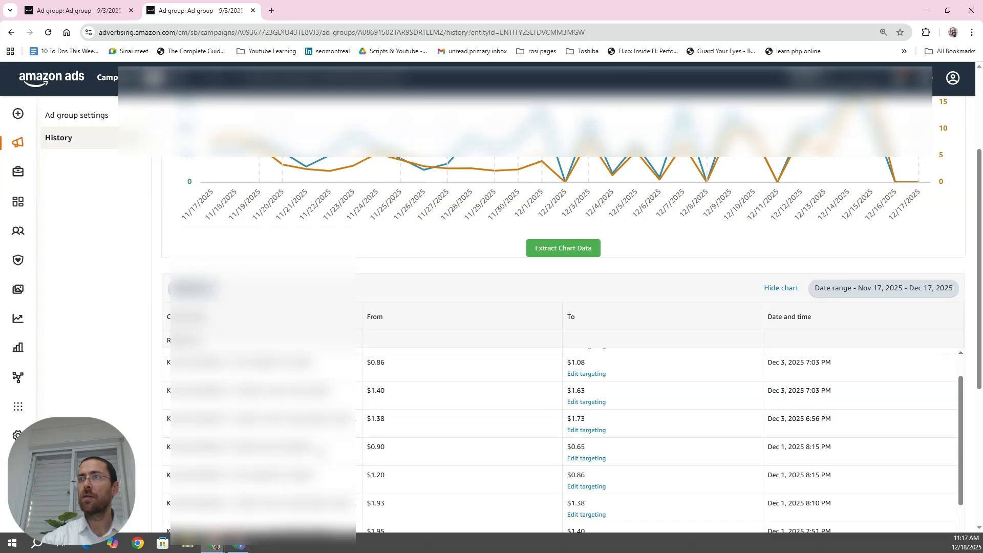
scroll(563, 435, up, 3)
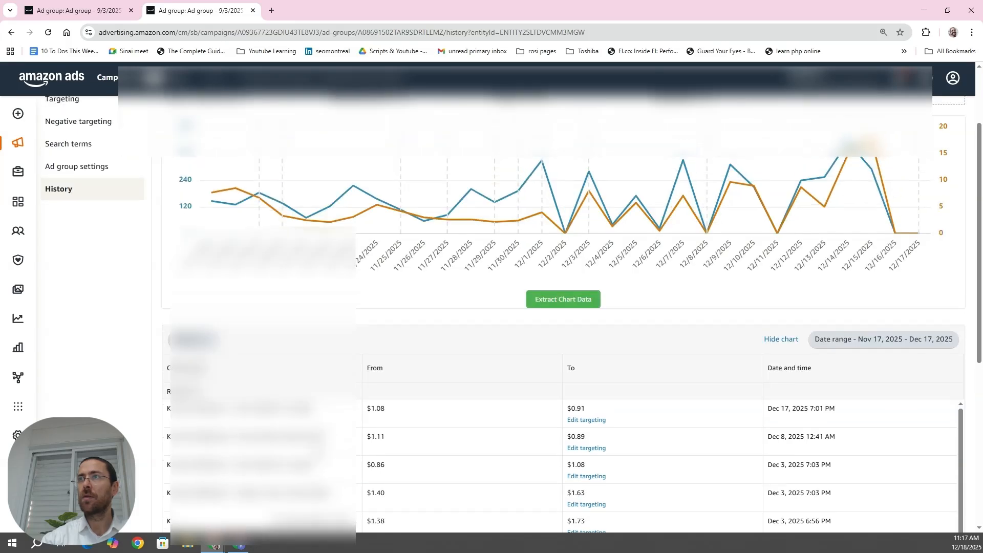
scroll(564, 307, down, 2)
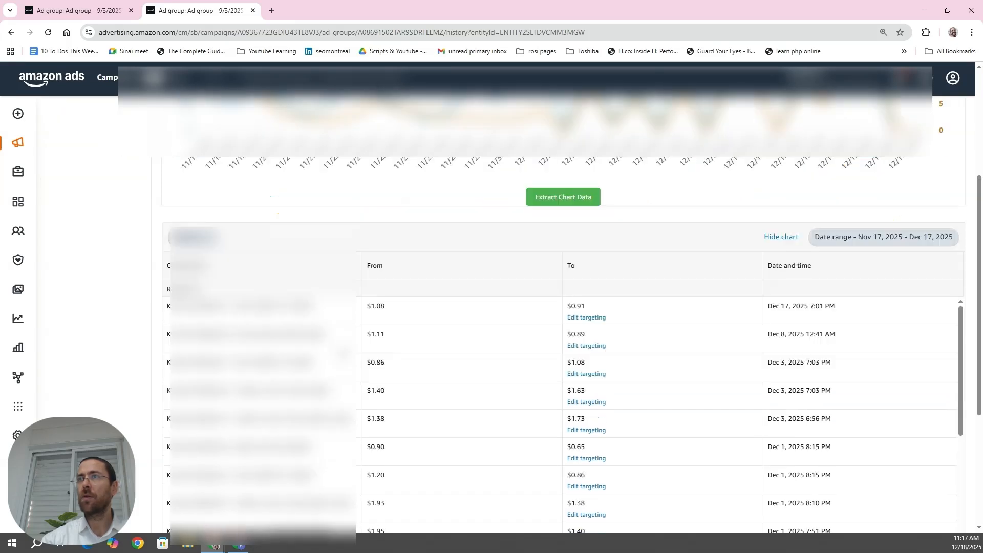
scroll(307, 366, down, 2)
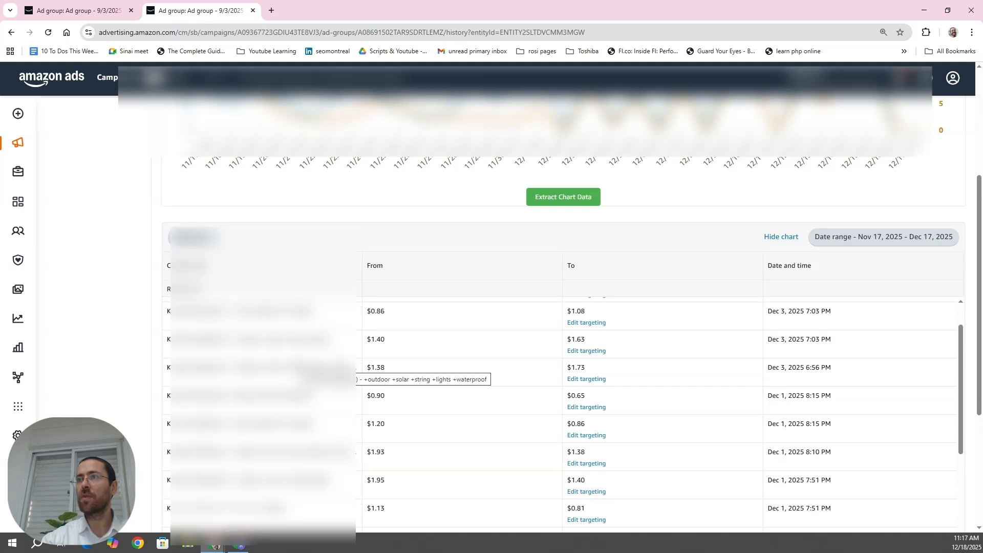
scroll(563, 410, down, 1)
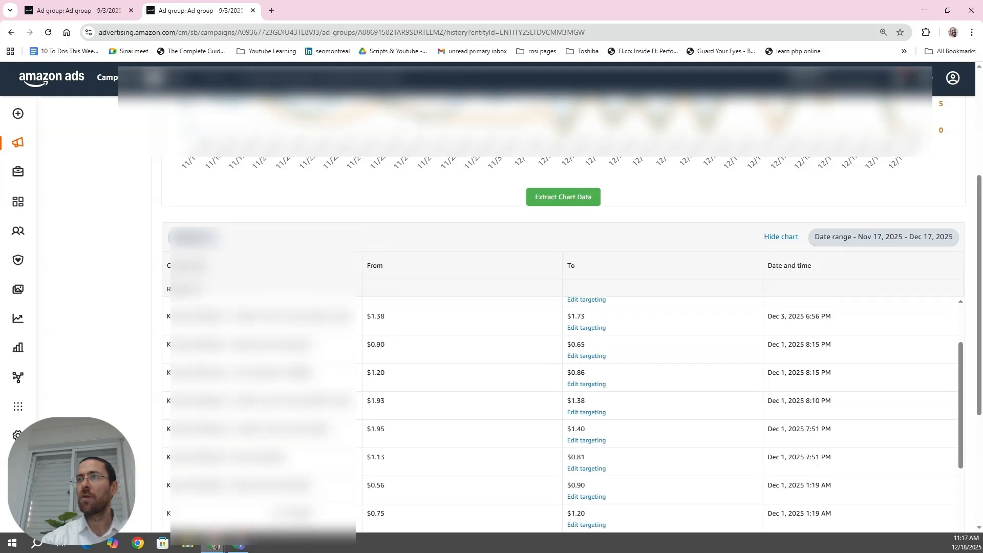
scroll(563, 415, down, 1)
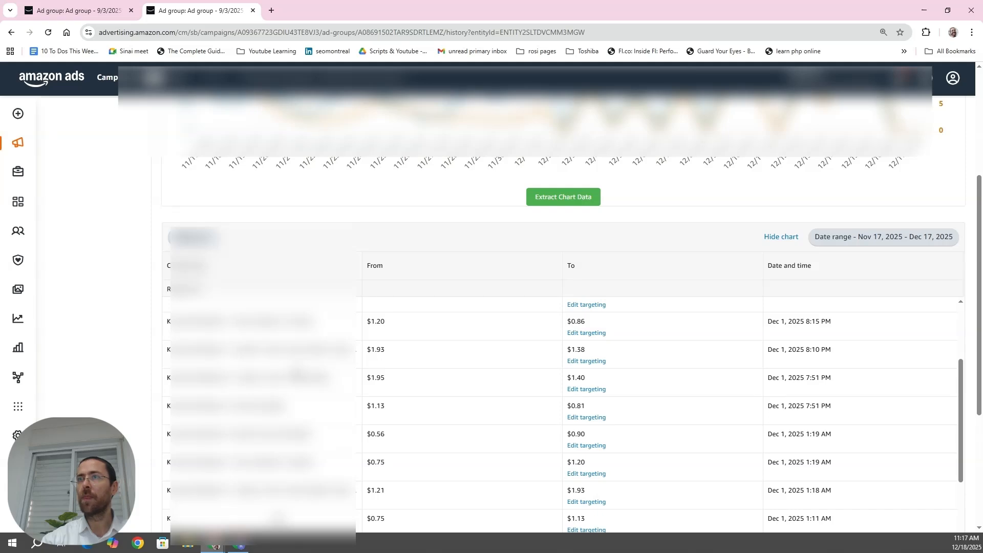
scroll(563, 415, down, 1)
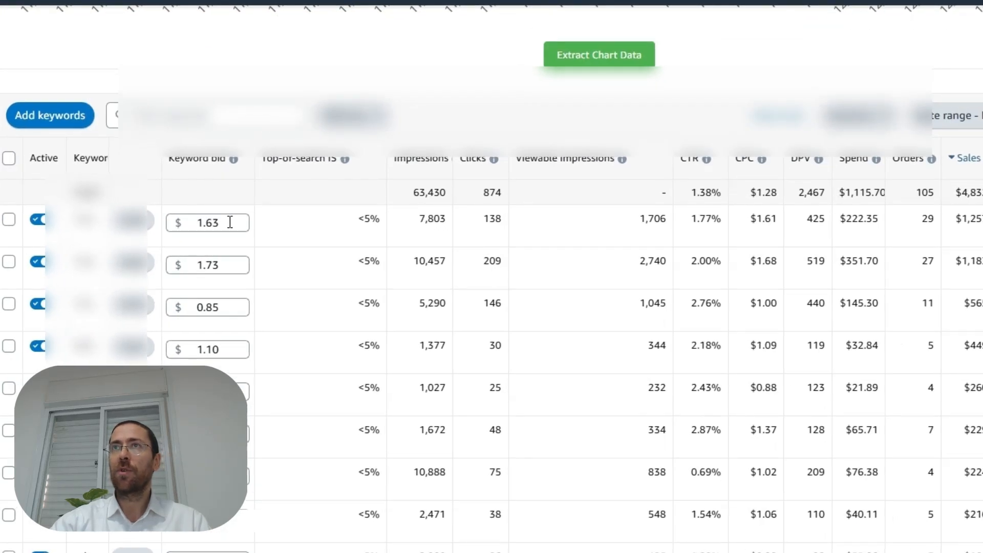
Set the bid of the first keyword in the targeting table to $0.80 and save it.
click(313, 236)
drag(224, 227, 190, 228)
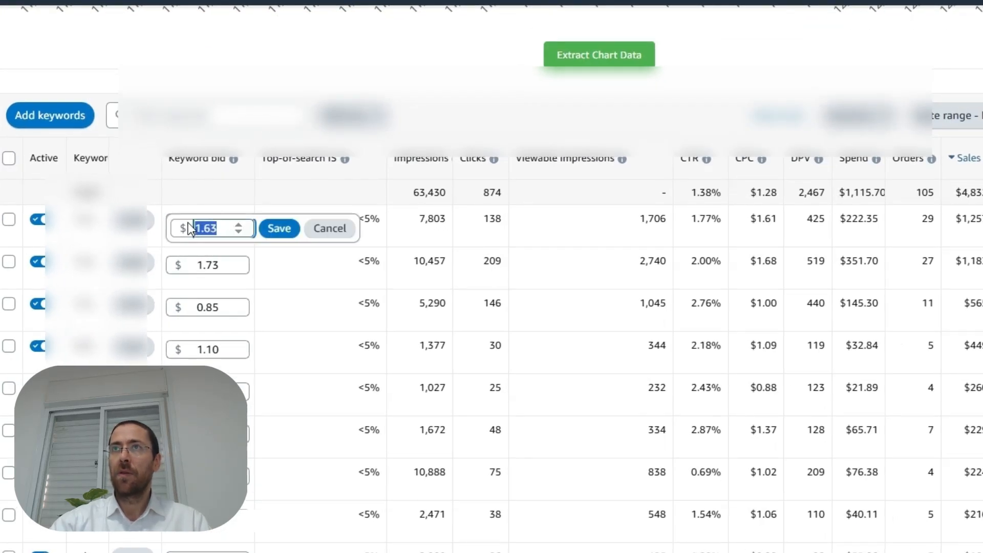
text(0.8)
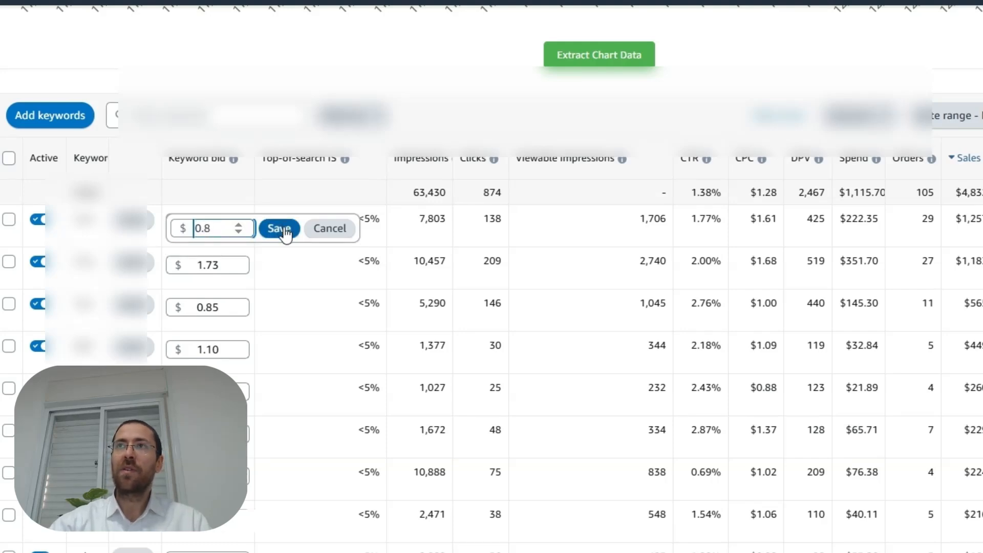
click(279, 229)
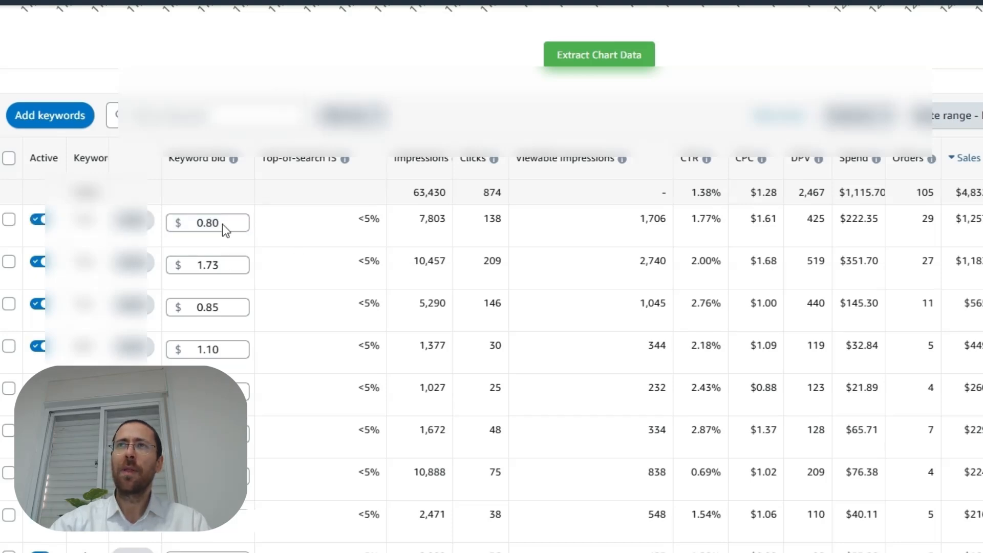
Set the first keyword's bid to $0.91 and save it.
click(221, 223)
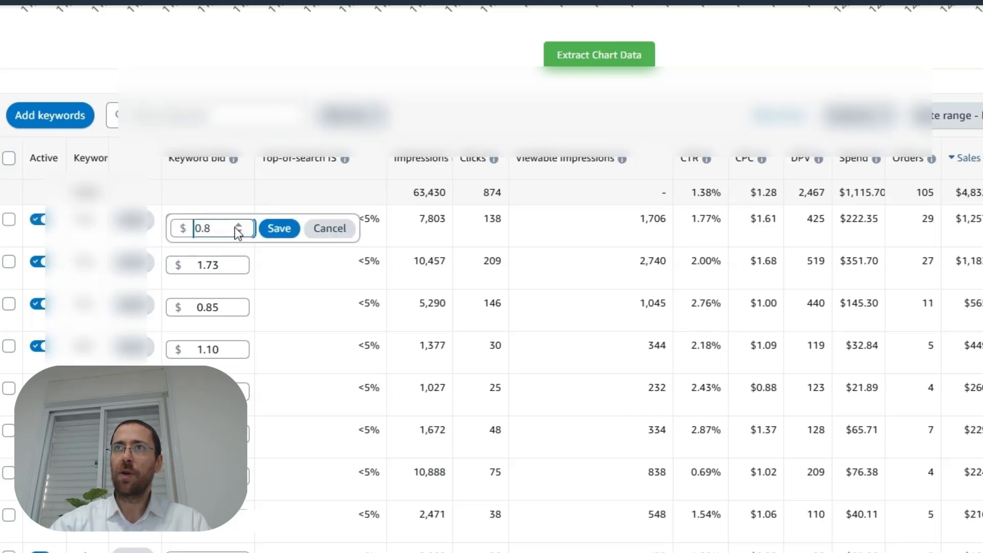
click(238, 224)
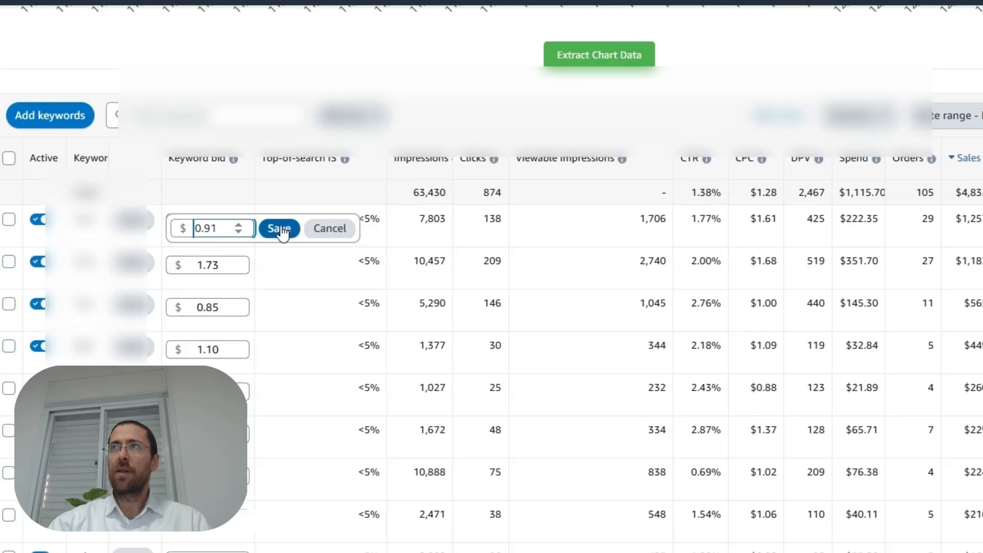
click(283, 231)
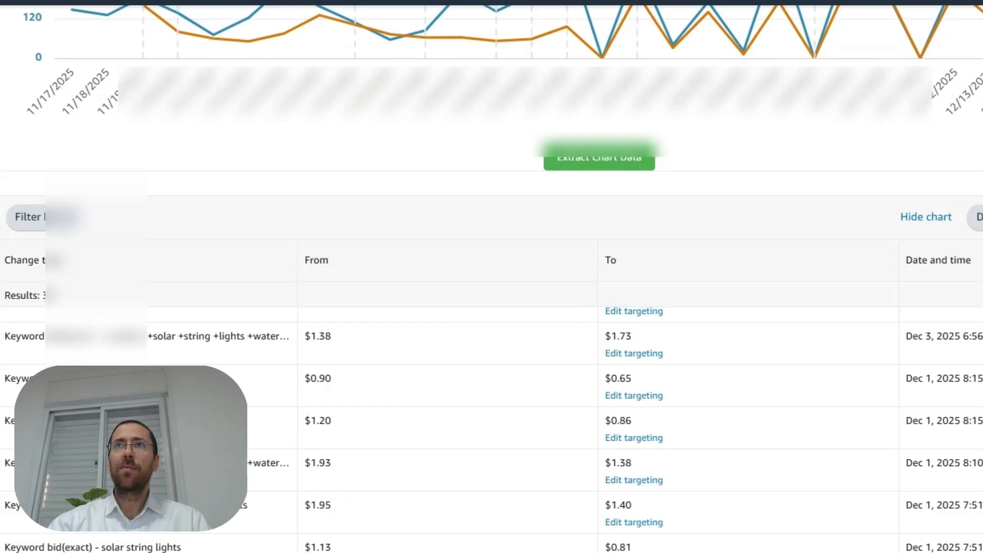
Open the parent campaign's bid adjustments and set the Rest of search placement adjustment to 130%.
scroll(491, 276, up, 5)
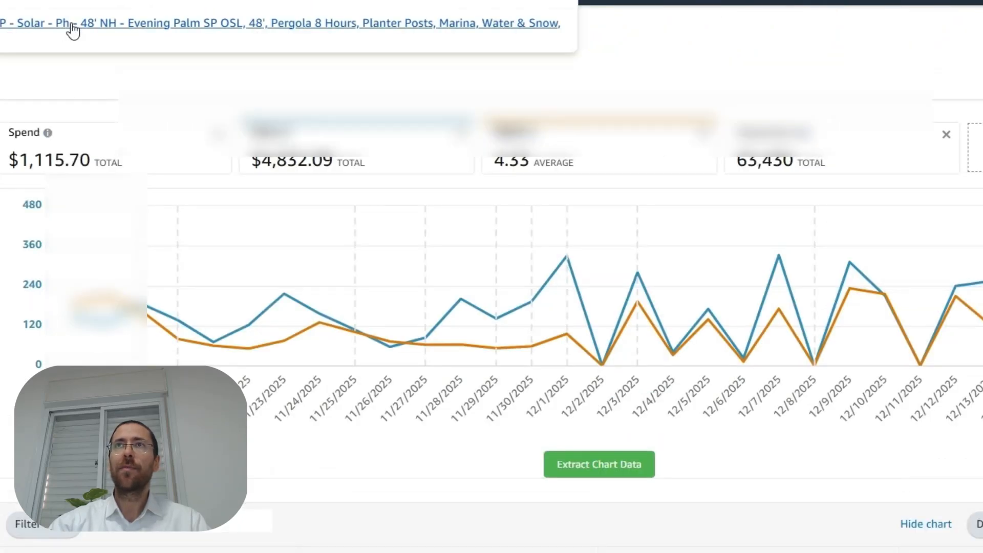
click(72, 24)
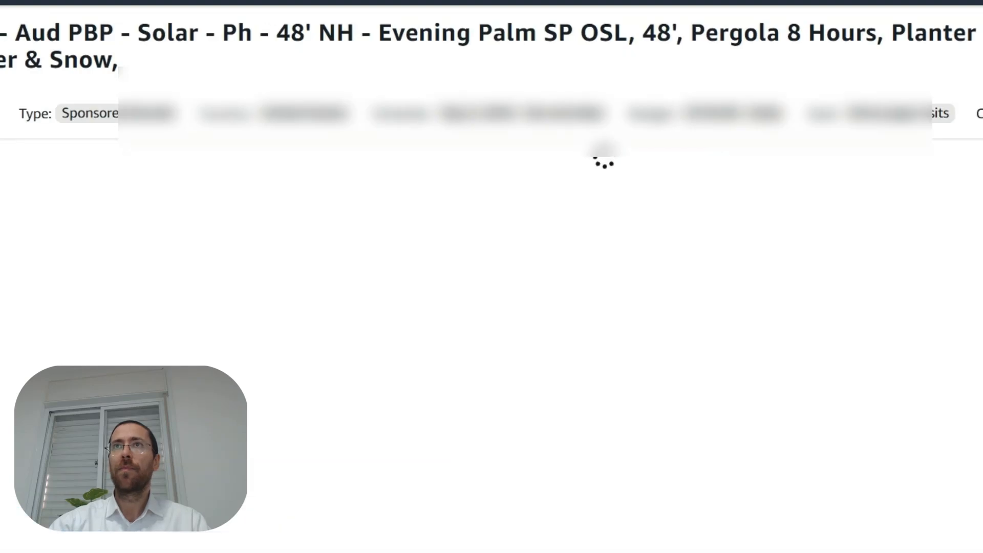
click(18, 159)
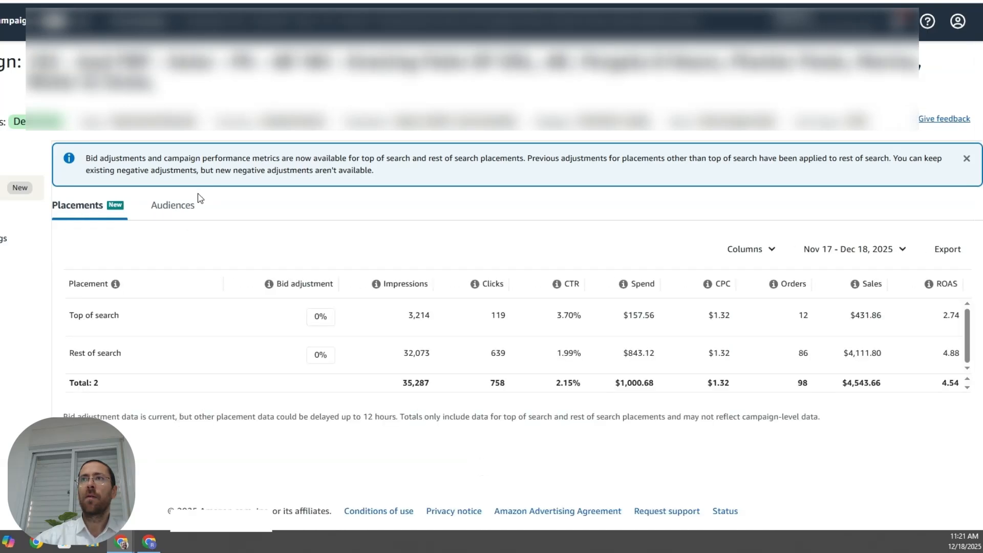
click(321, 357)
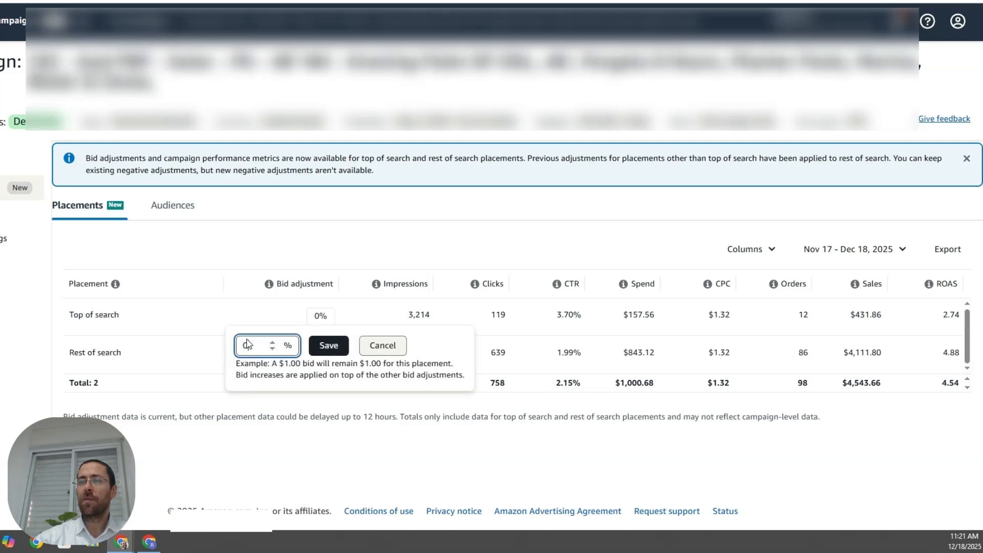
key(BackSpace)
text(130)
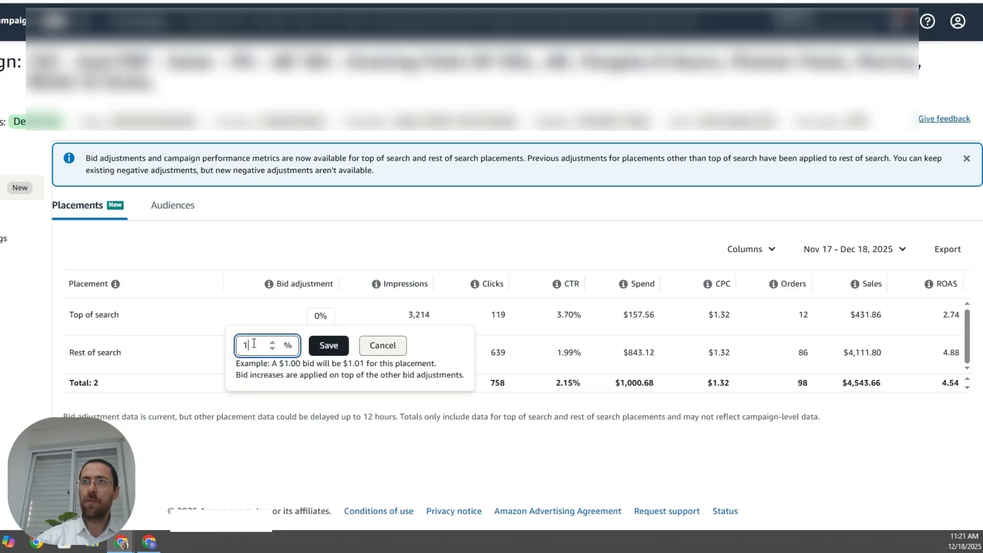
click(325, 344)
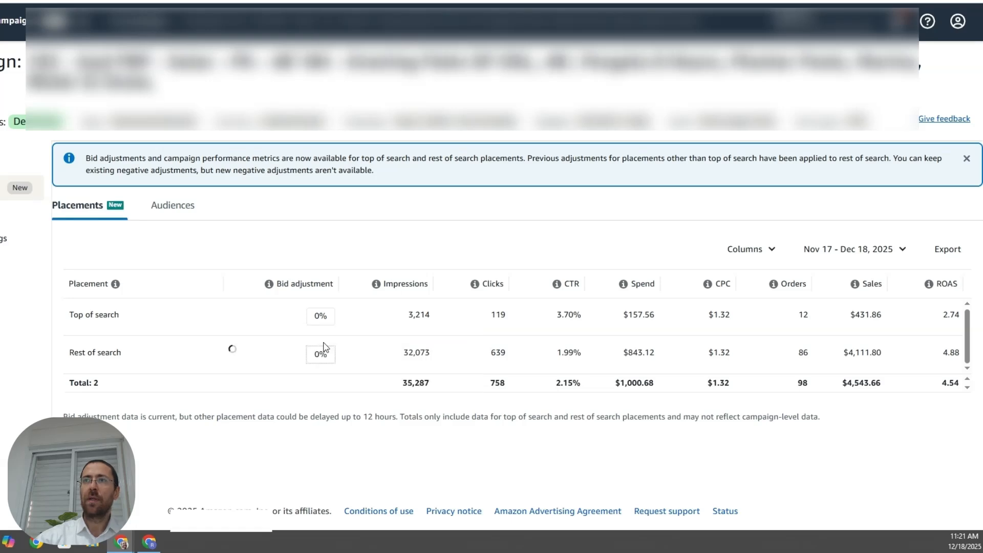
Return to the ad group's keyword table and compare the ACOS of the first two keywords.
click(40, 202)
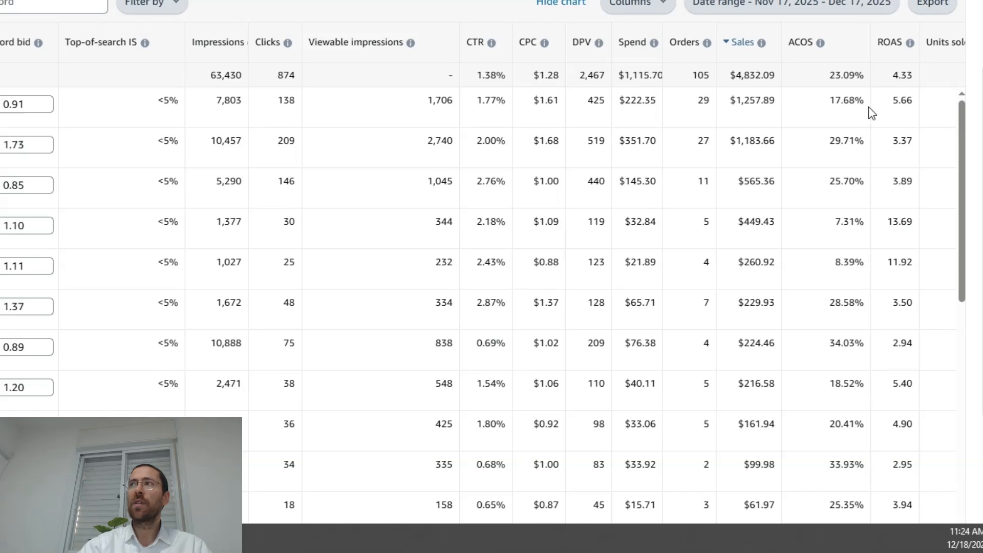
drag(868, 103, 828, 103)
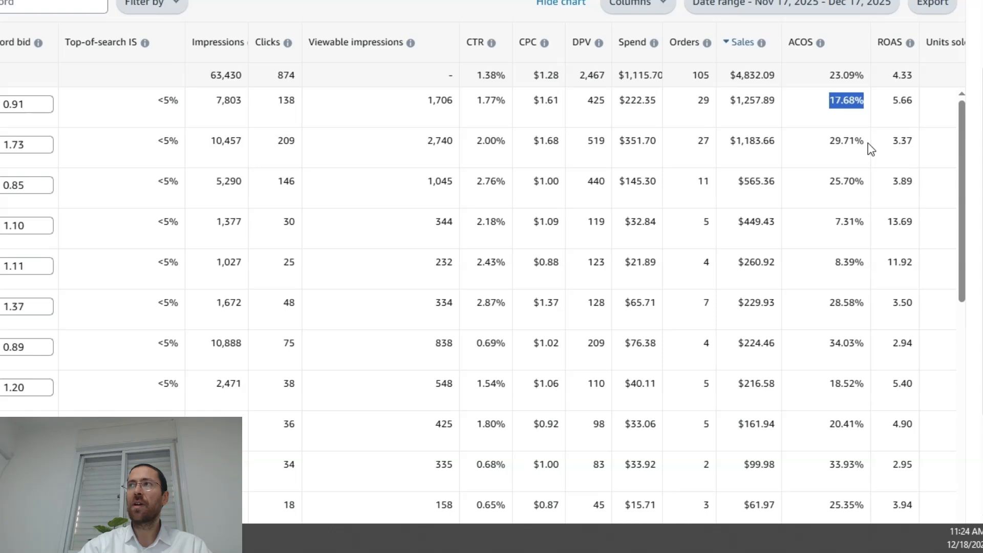
drag(868, 145, 830, 145)
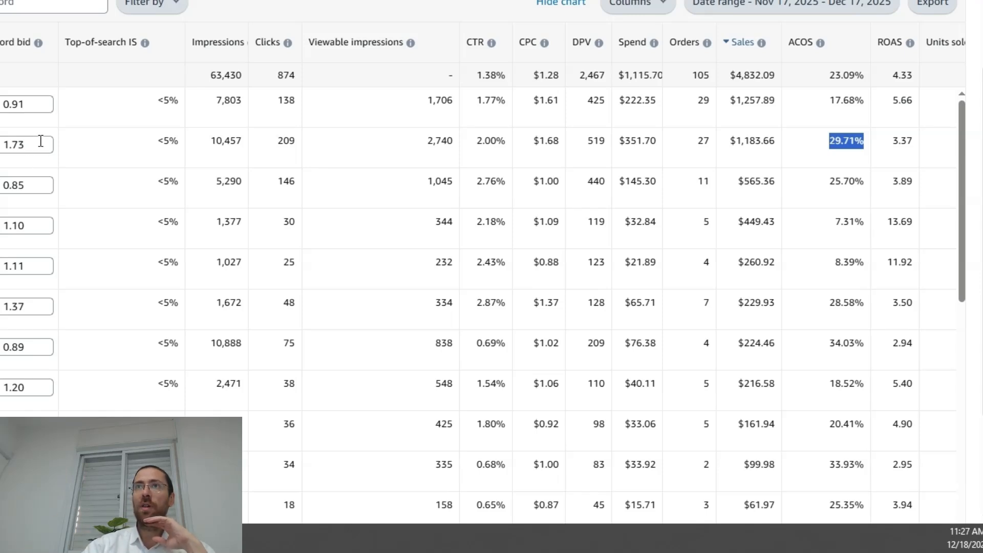
Enter $1.08 as the bid of the second keyword in the targeting table.
click(39, 146)
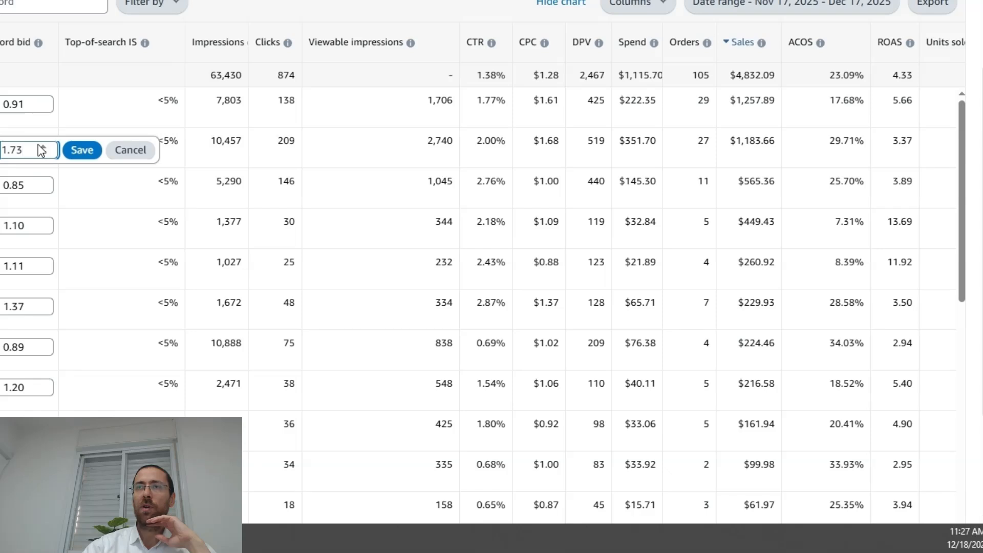
key(BackSpace)
key(BackSpace)
key(BackSpace)
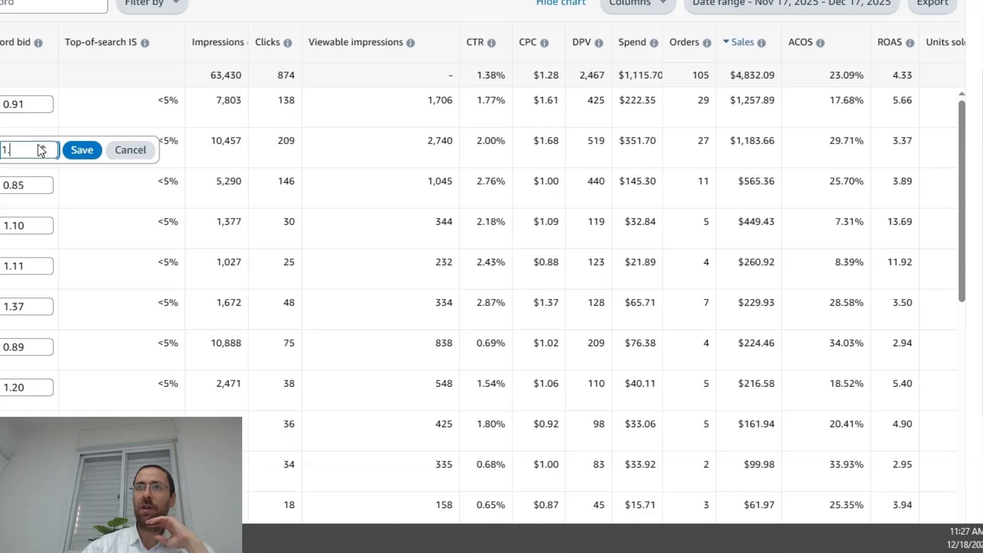
text(.08)
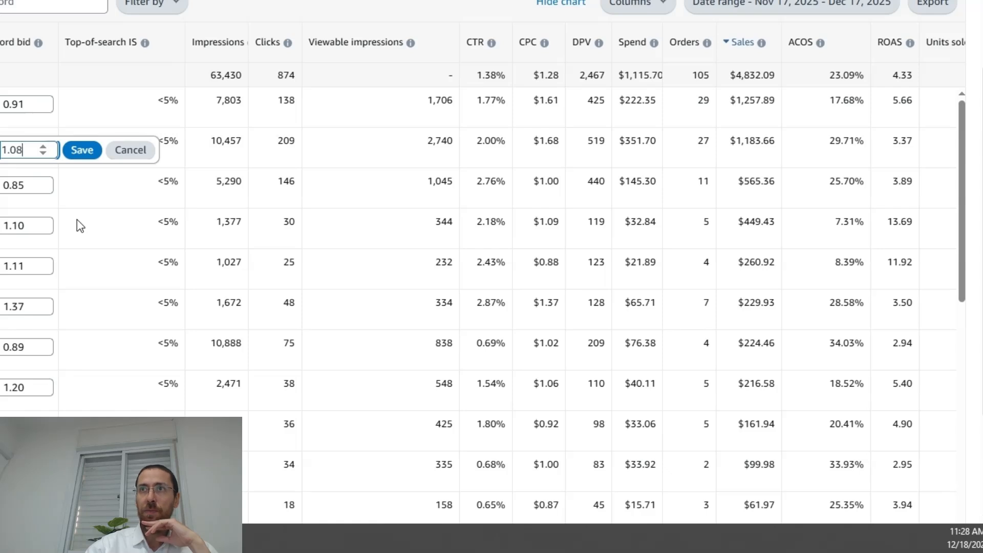
Set the second keyword's bid to $0.63 and save it.
key(BackSpace)
key(BackSpace)
key(BackSpace)
key(BackSpace)
text(00)
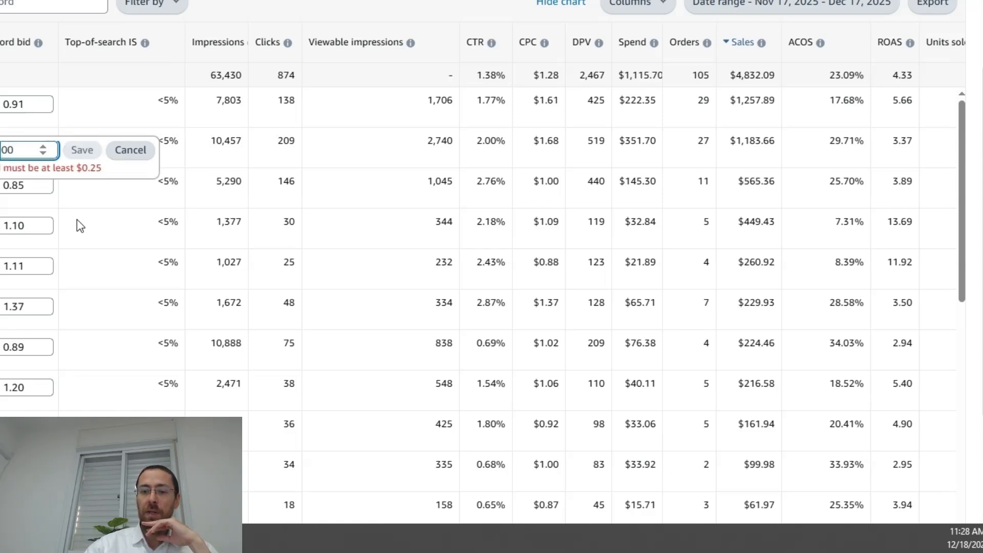
key(BackSpace)
text(.63)
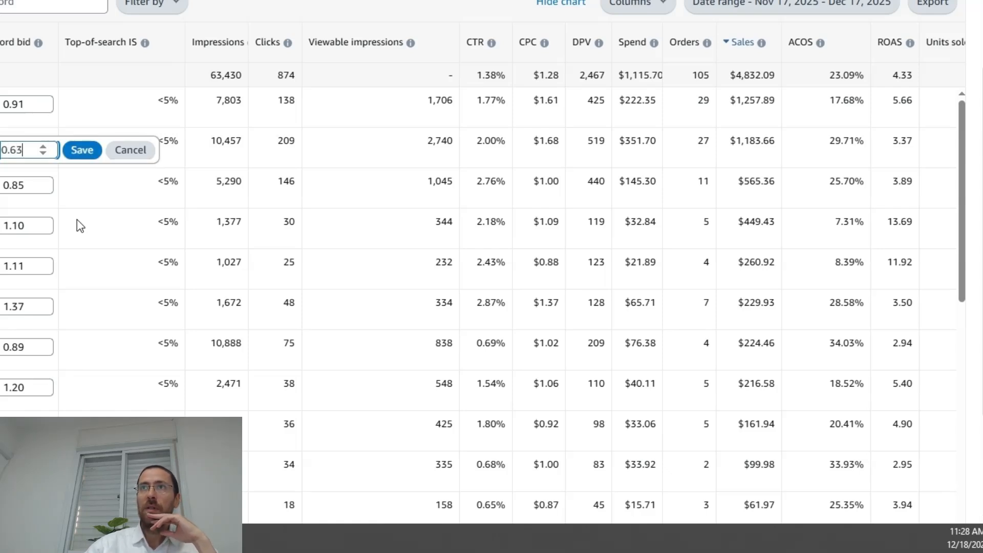
click(88, 155)
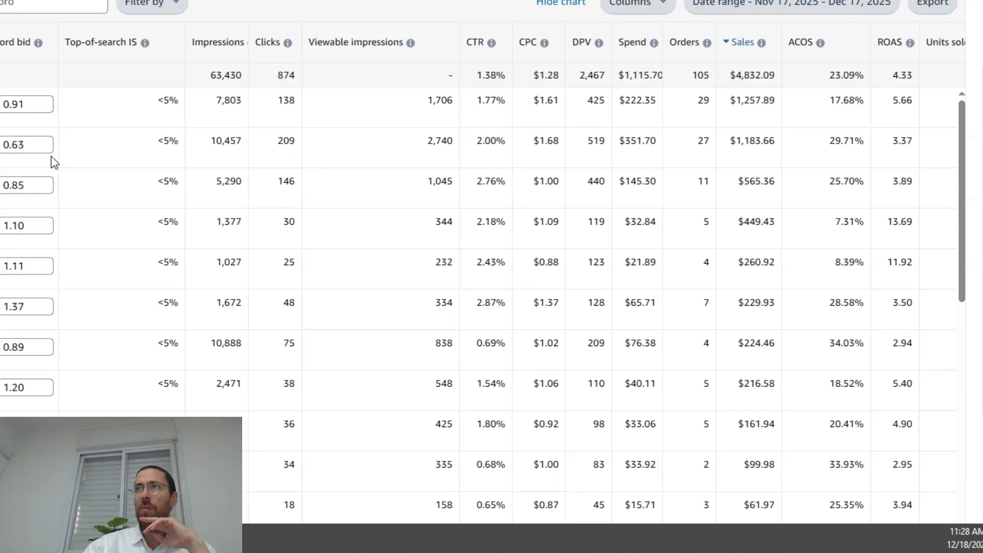
scroll(33, 136, up, 8)
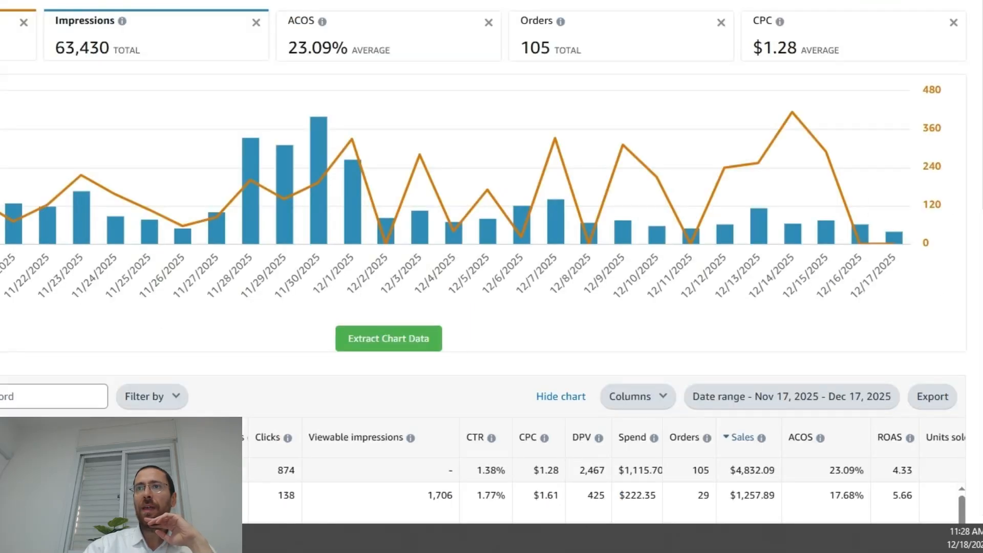
scroll(164, 272, down, 5)
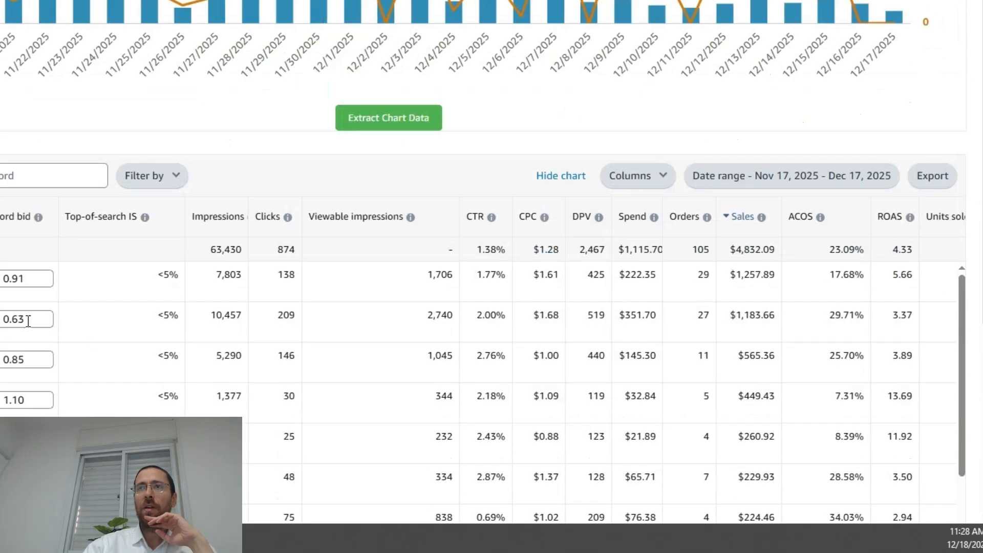